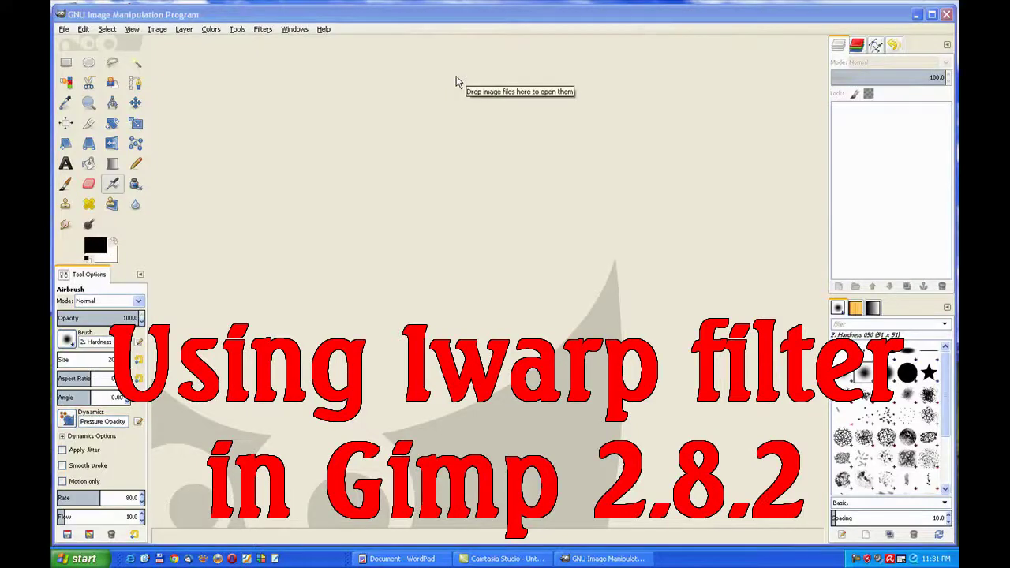
- Reopen station clock01.jpg from the File menu's recent images list
left_click(63, 29)
mouse_move(101, 113)
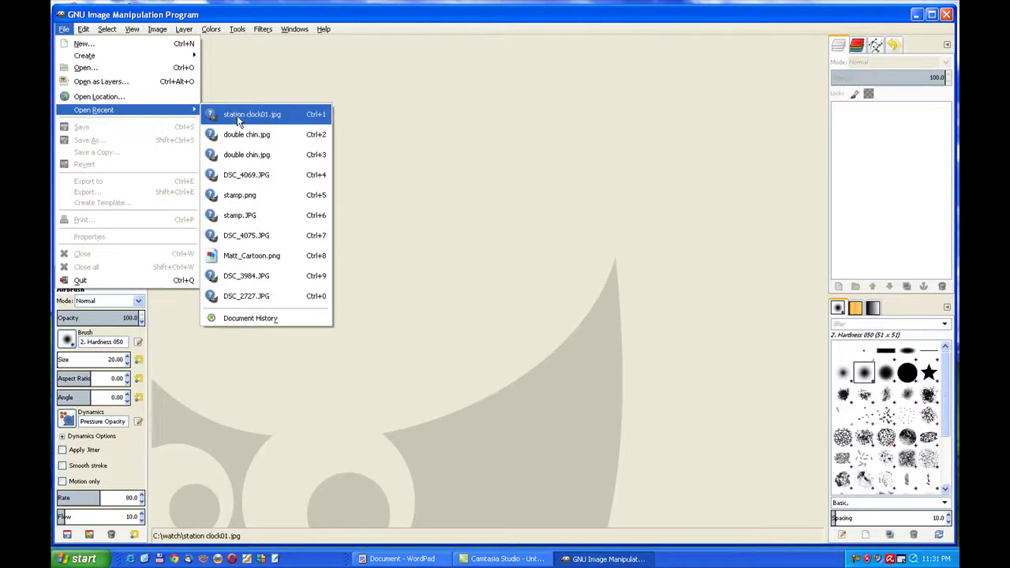
left_click(237, 115)
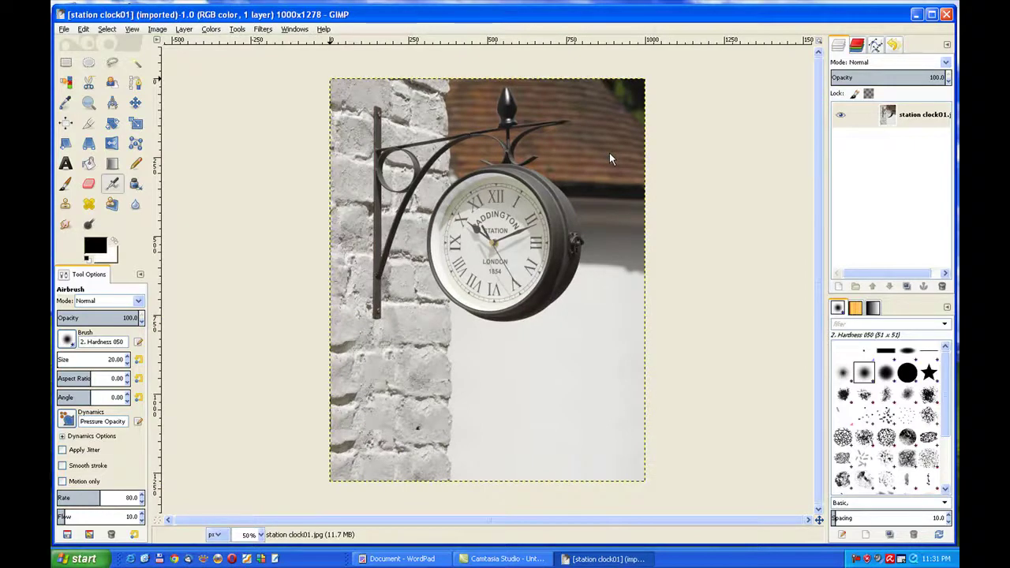
- Launch the Distorts > IWarp filter on the station clock photo
left_click(261, 30)
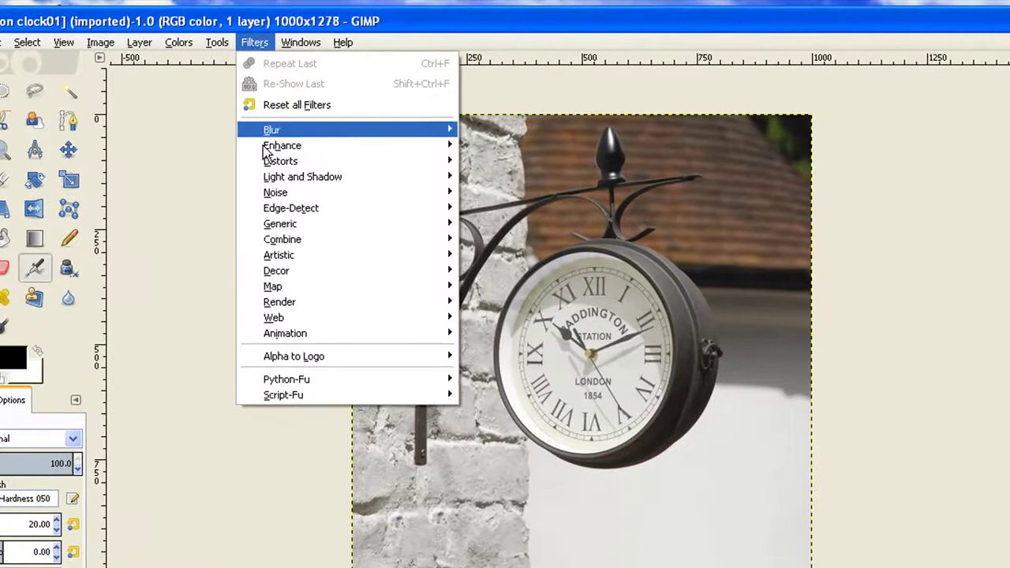
mouse_move(314, 164)
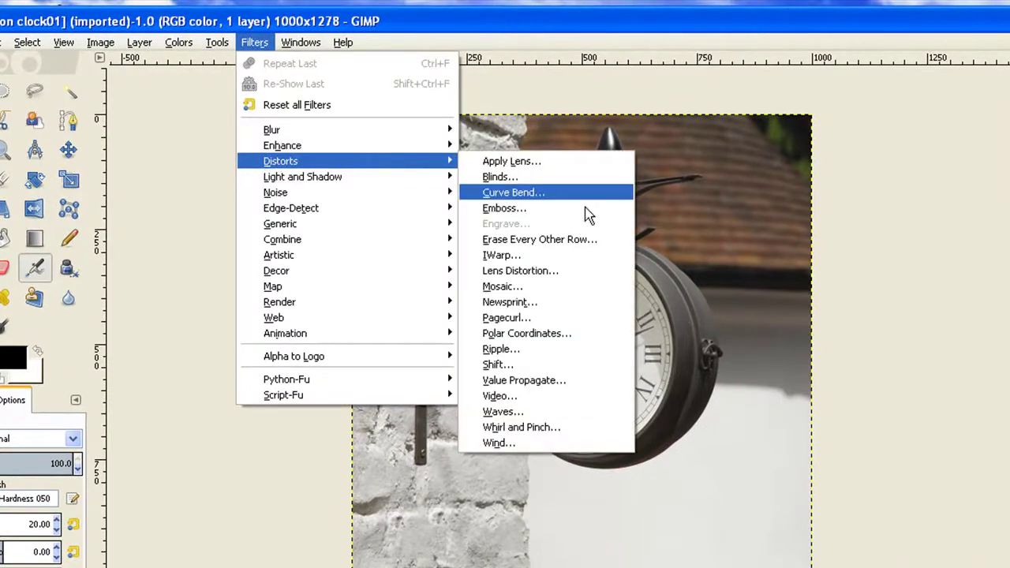
left_click(558, 261)
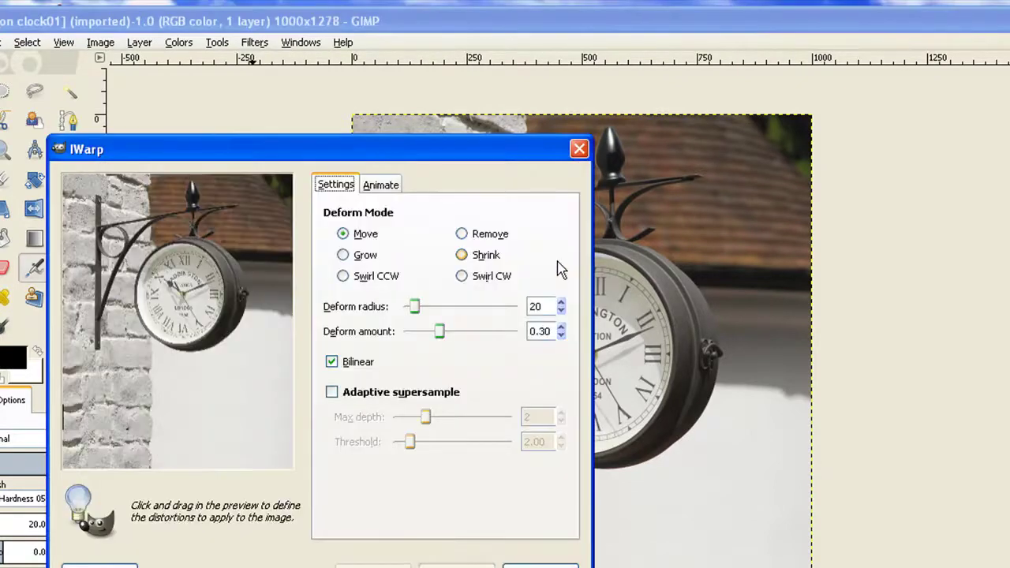
- Switch IWarp to Swirl CCW and twist the iron stem below the finial in the preview
left_click(344, 277)
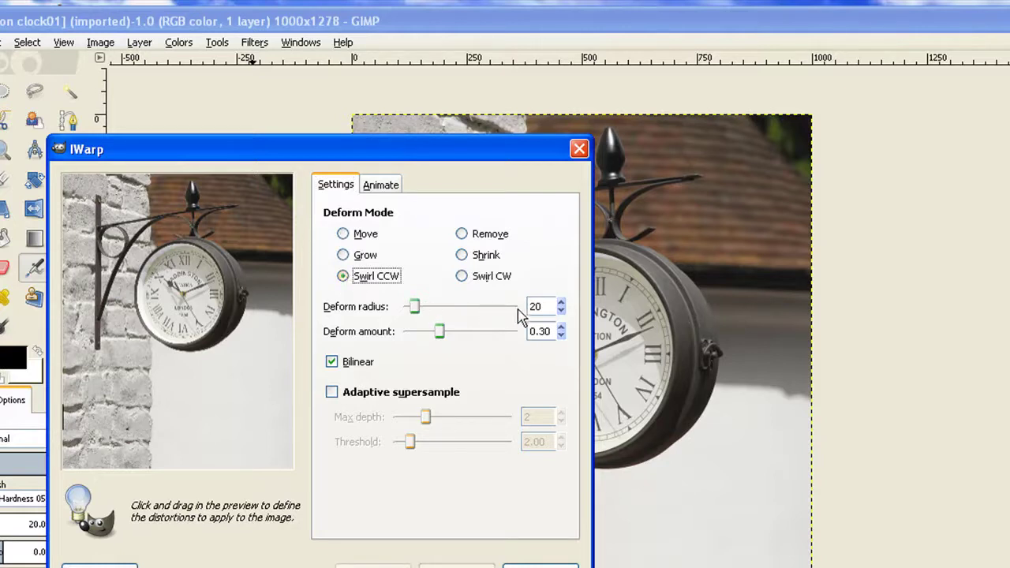
left_click(180, 212)
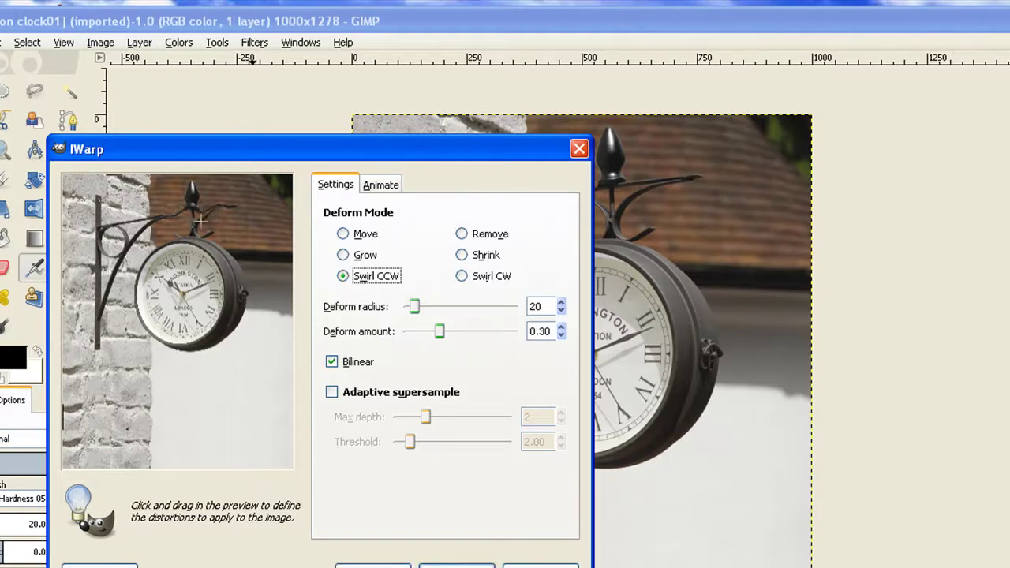
mouse_move(196, 227)
left_mouse_down()
mouse_move(206, 304)
mouse_move(238, 282)
mouse_move(243, 311)
mouse_move(221, 327)
mouse_move(192, 312)
mouse_move(190, 288)
mouse_move(187, 313)
mouse_move(181, 304)
left_mouse_up()
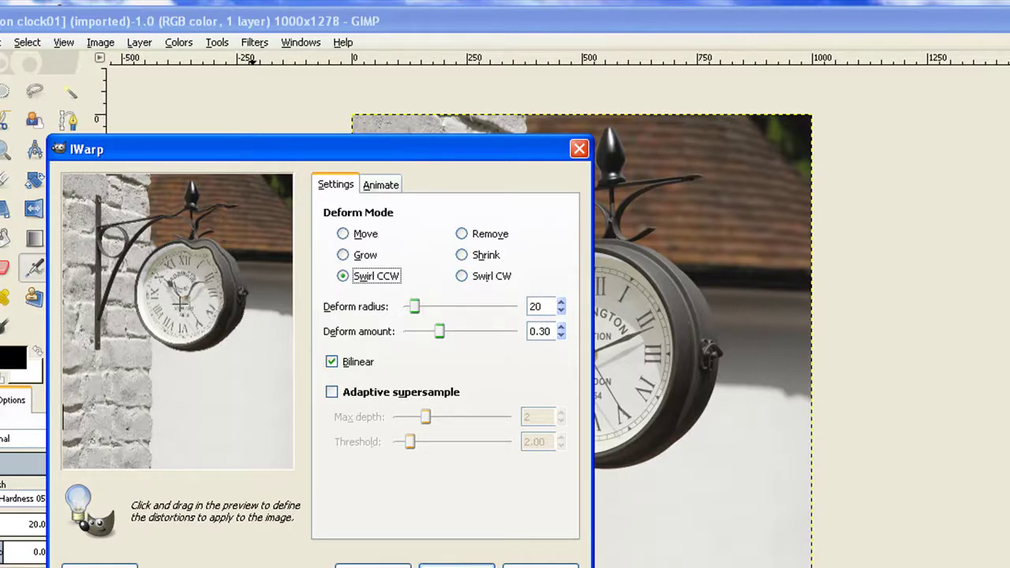
- In Move mode with deform radius 50, pull the clock's bottom into a long drip and apply
left_click(346, 236)
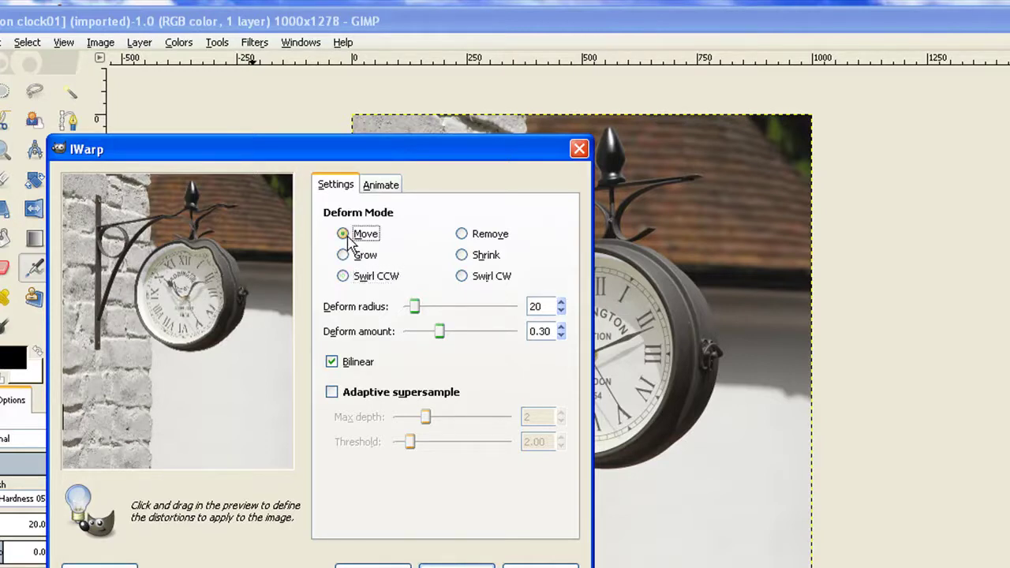
double_click(545, 306)
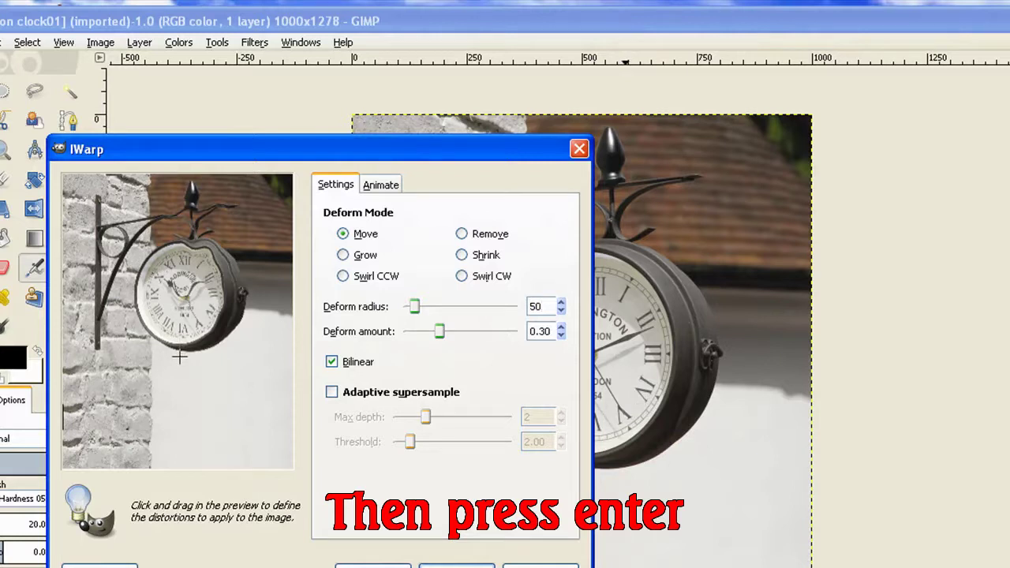
left_click_drag(189, 336, 185, 431)
left_click_drag(162, 337, 168, 443)
left_click_drag(174, 365, 180, 436)
left_click_drag(186, 355, 186, 415)
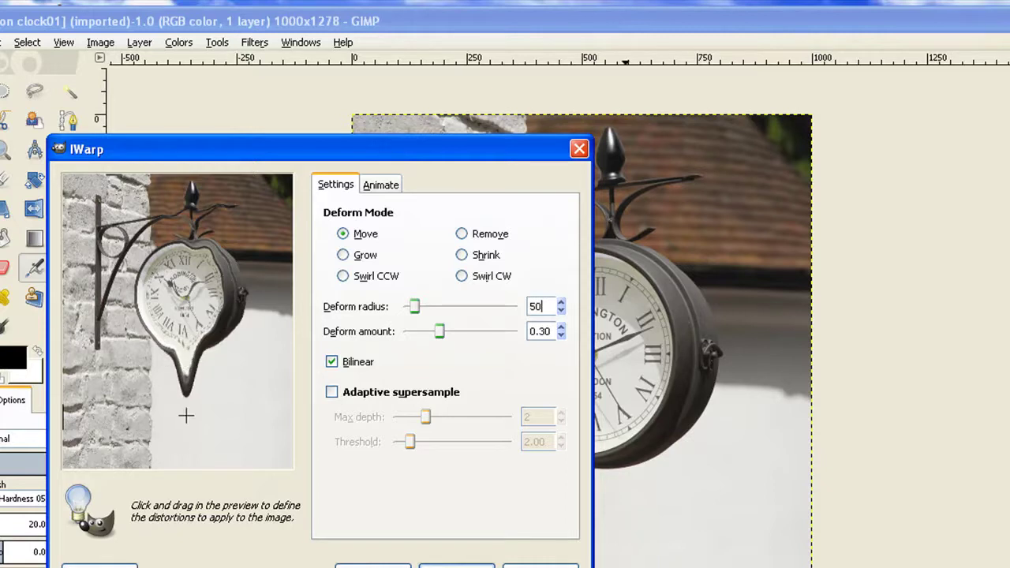
left_click_drag(209, 332, 186, 395)
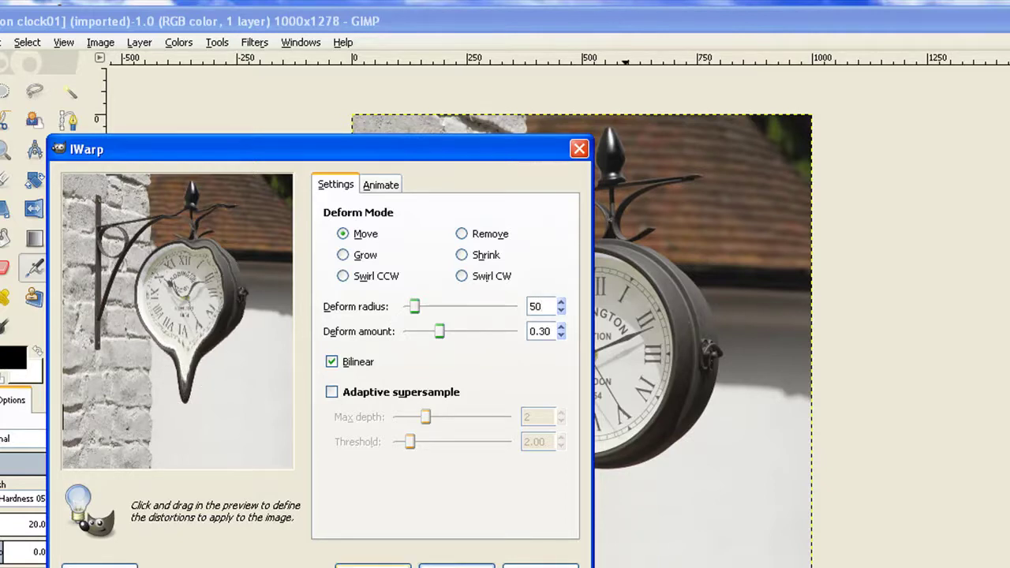
left_click(457, 566)
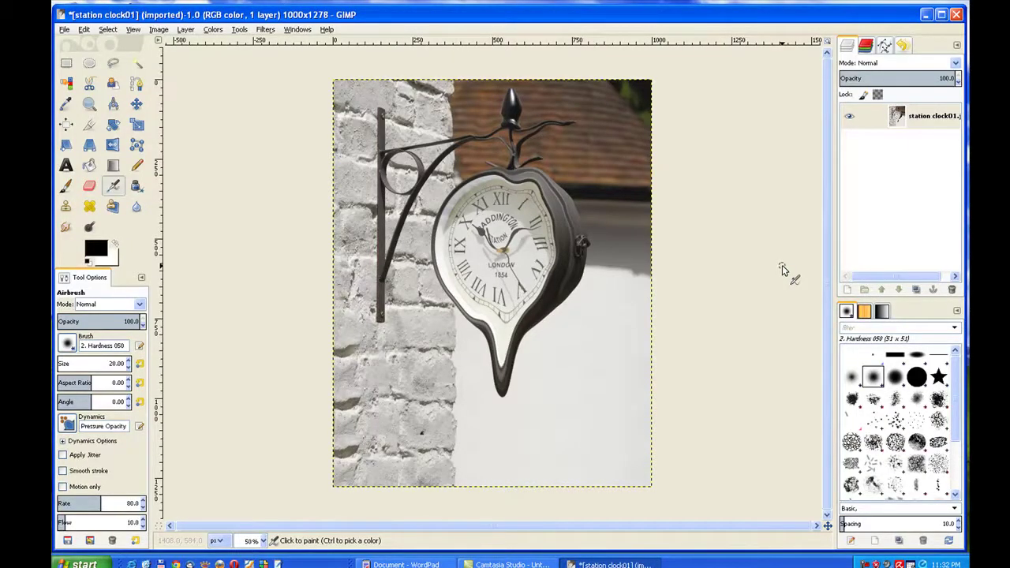
- Add 'Temperature 50 degrees Celsius' below the clock in Seabird SF at size 61
left_click(66, 167)
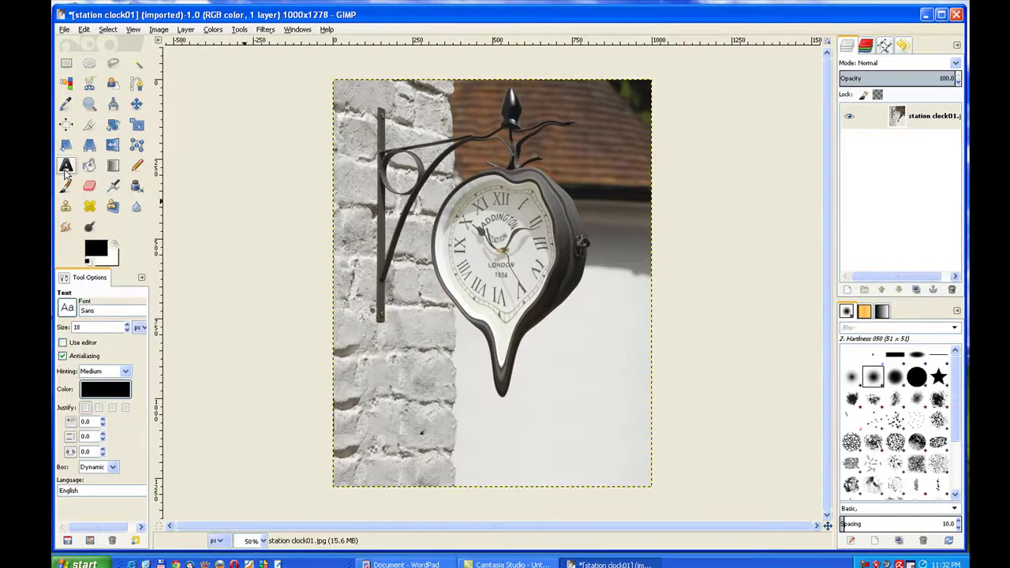
left_click(68, 310)
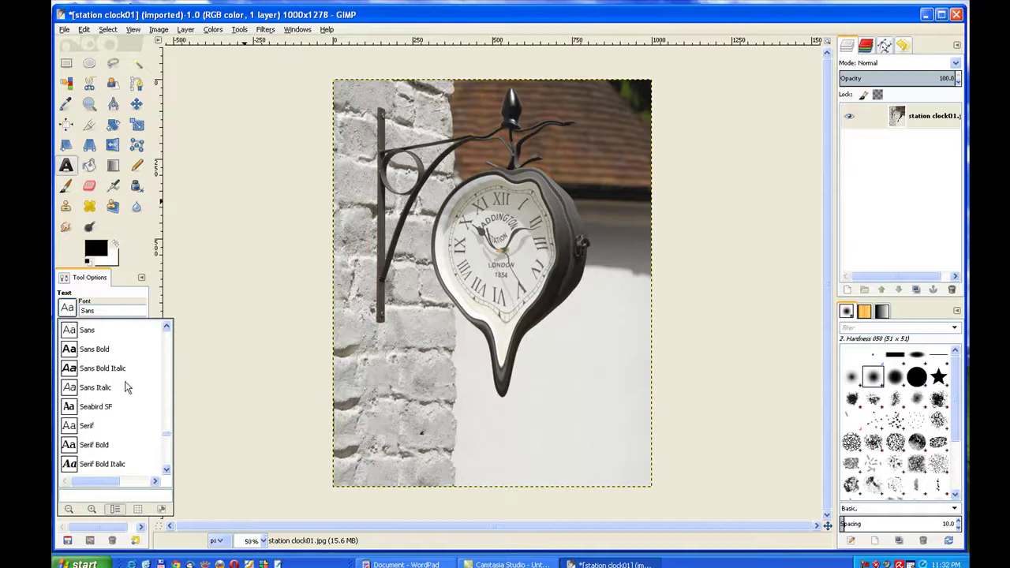
left_click(71, 407)
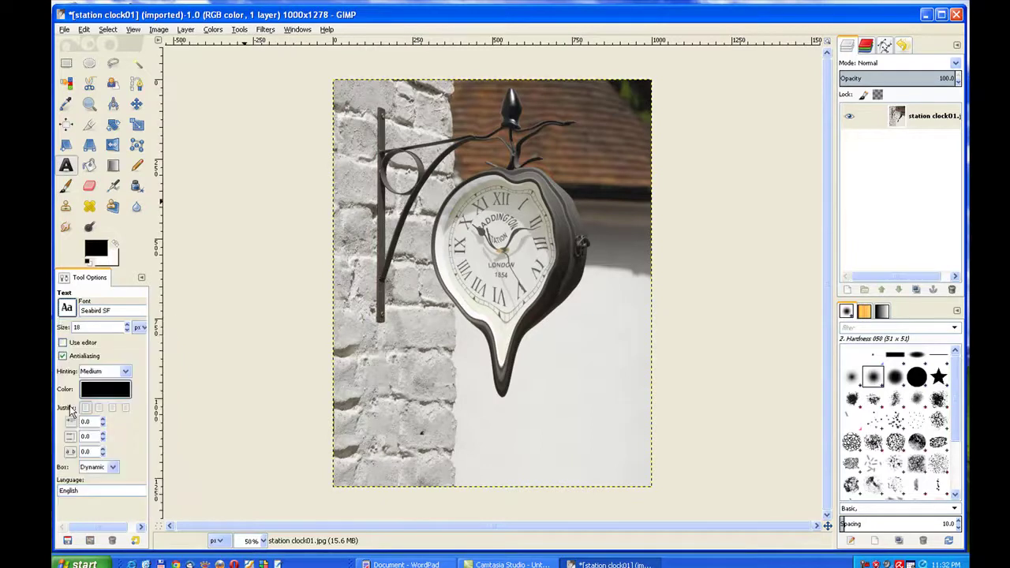
left_click(127, 329)
left_click(357, 401)
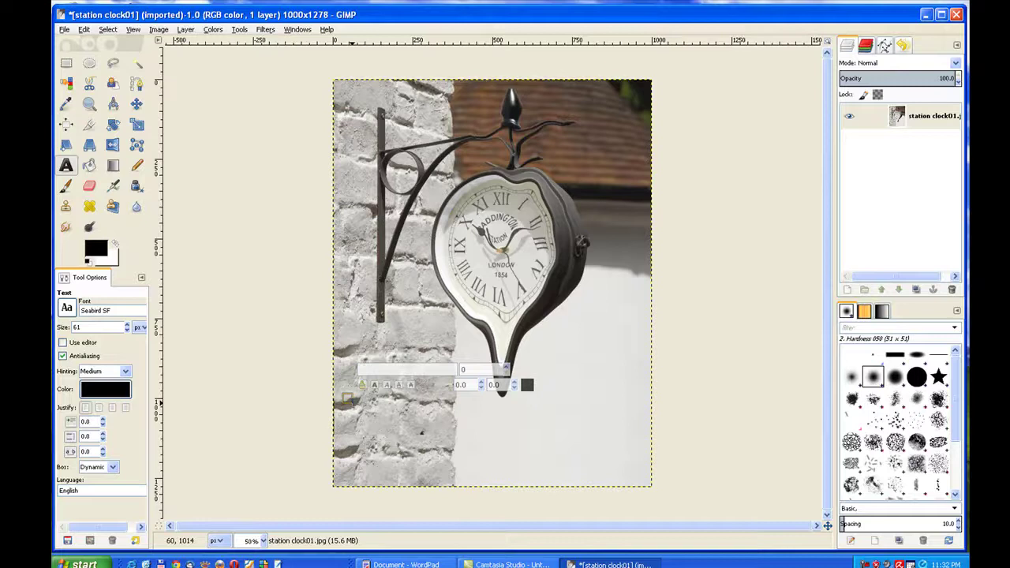
key("ctrl+v")
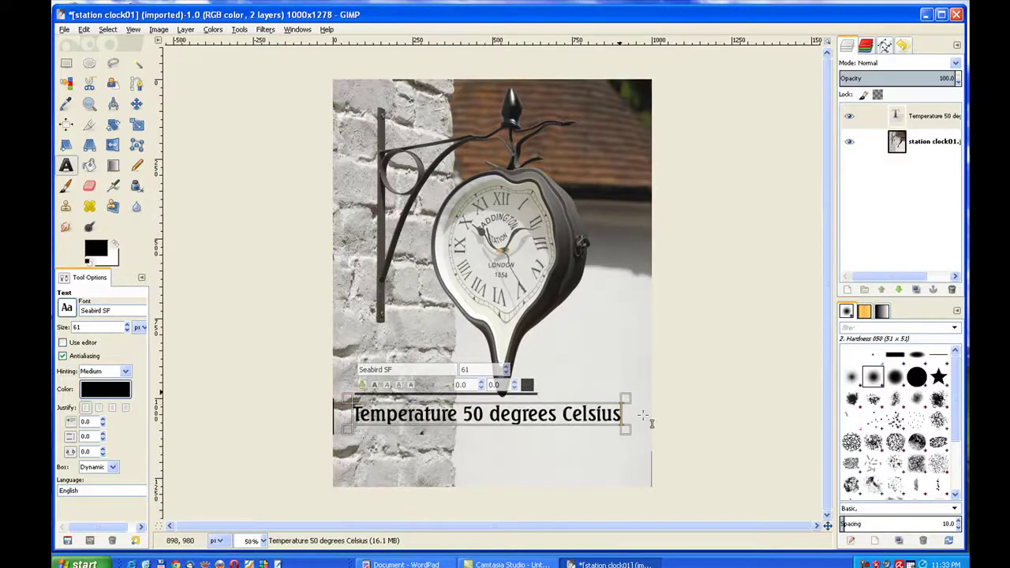
left_click(709, 216)
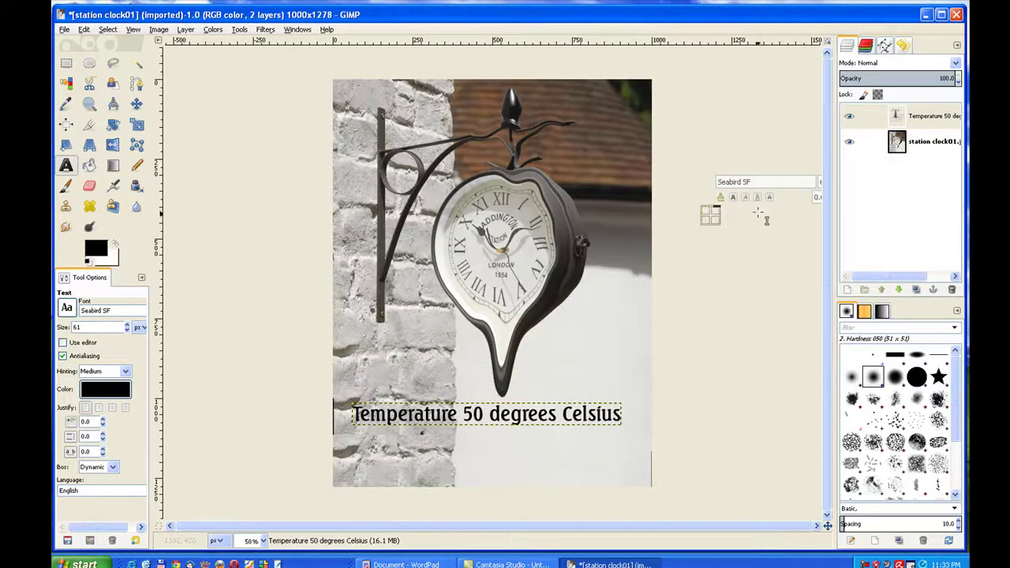
- Flatten the caption into the photo, then close the image without saving
right_click(906, 117)
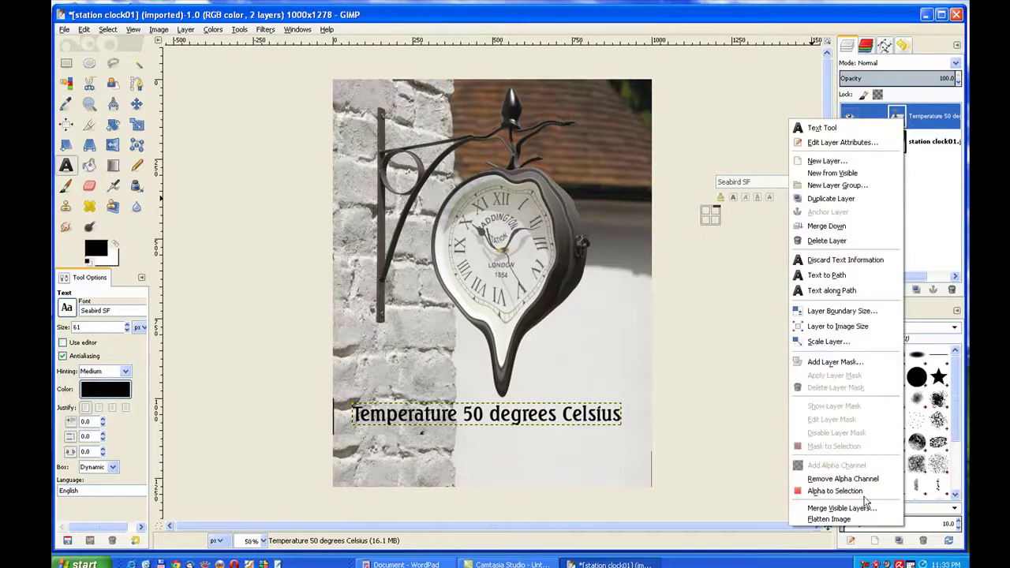
left_click(840, 521)
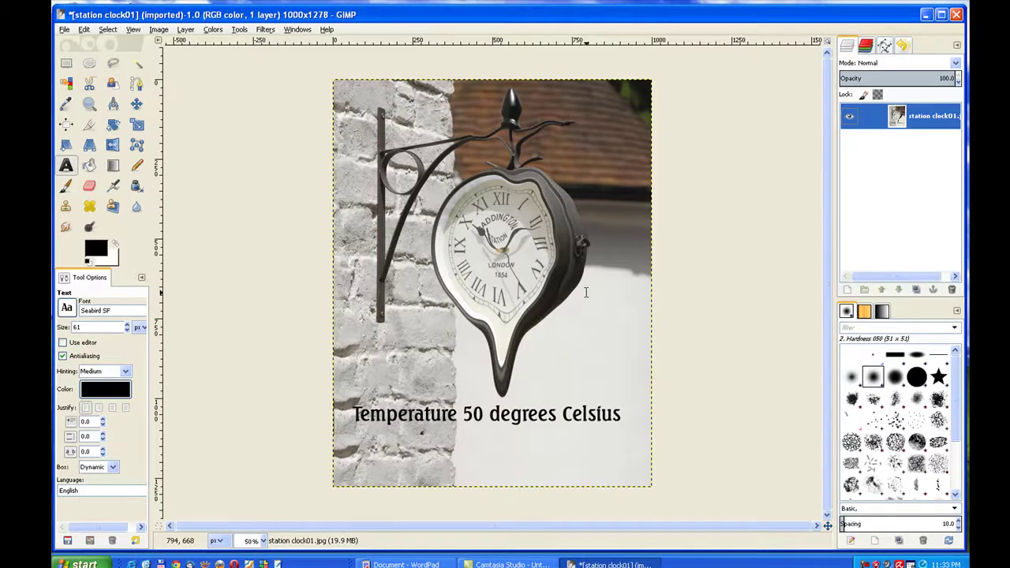
left_click(956, 15)
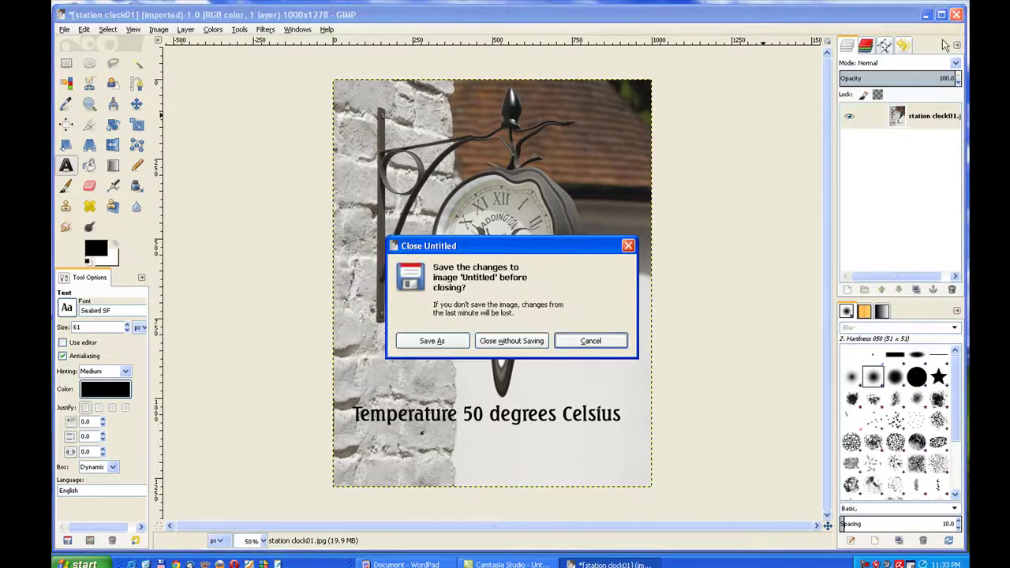
left_click(533, 341)
left_click(66, 31)
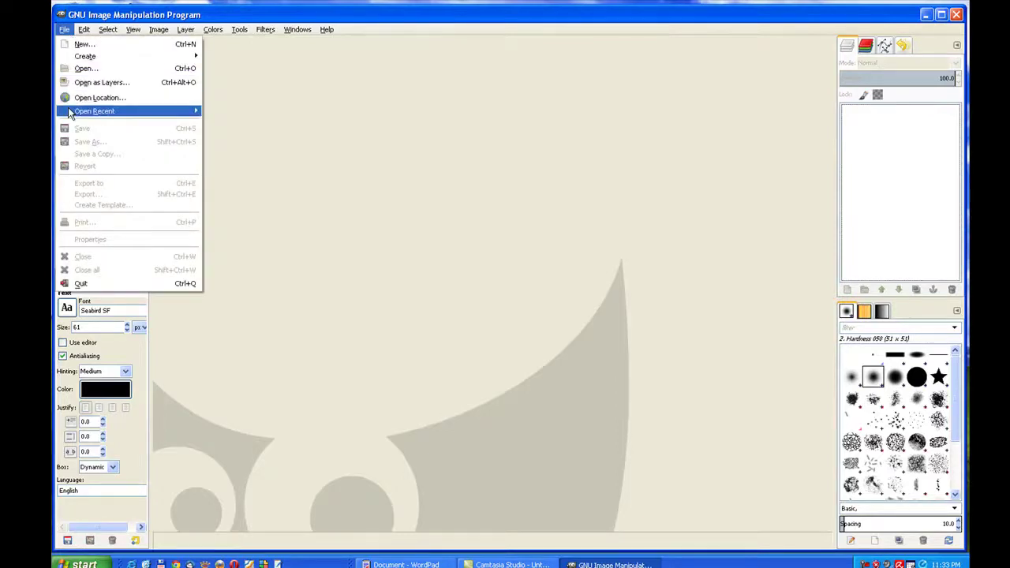
- Open double chin.jpg from recent files and zoom in on the chin area
mouse_move(69, 113)
left_click(239, 136)
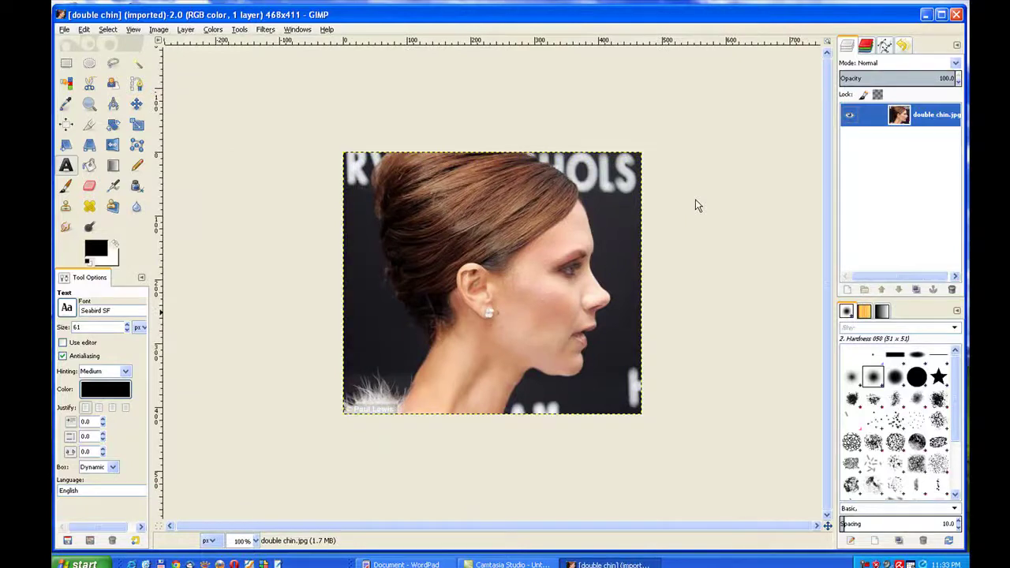
key("plus")
key("plus")
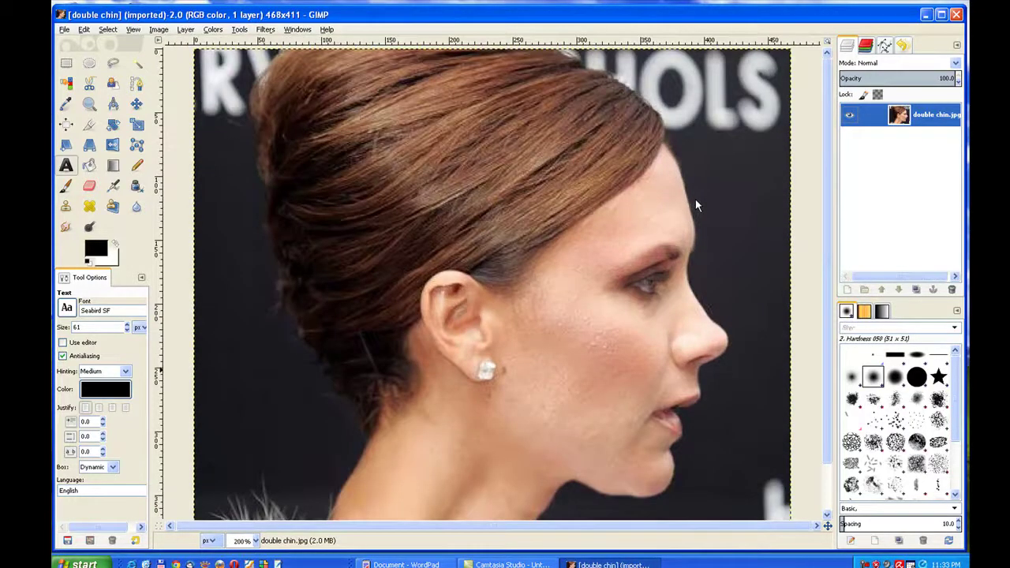
scroll(826, 206, "down", 2)
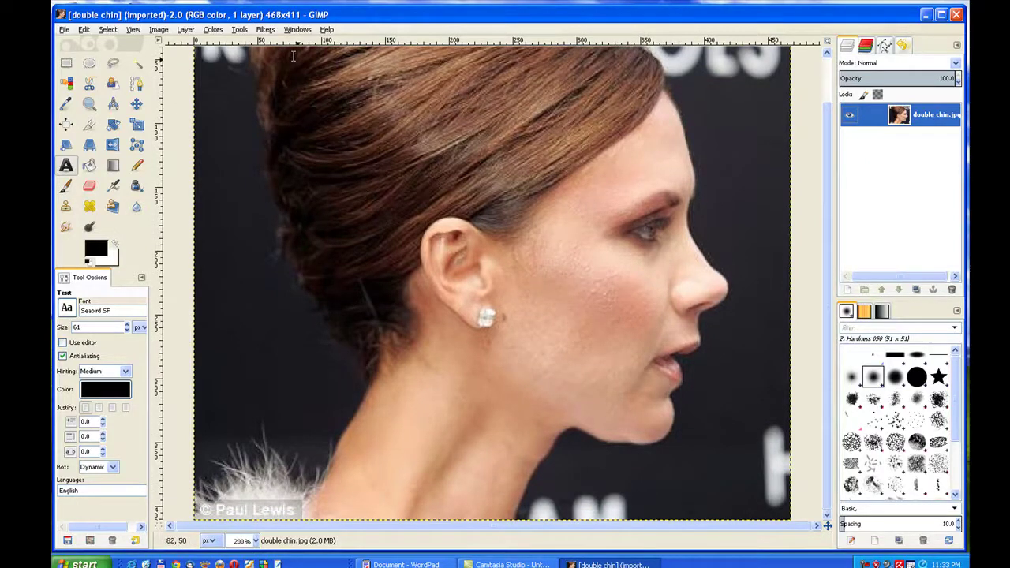
left_click(266, 30)
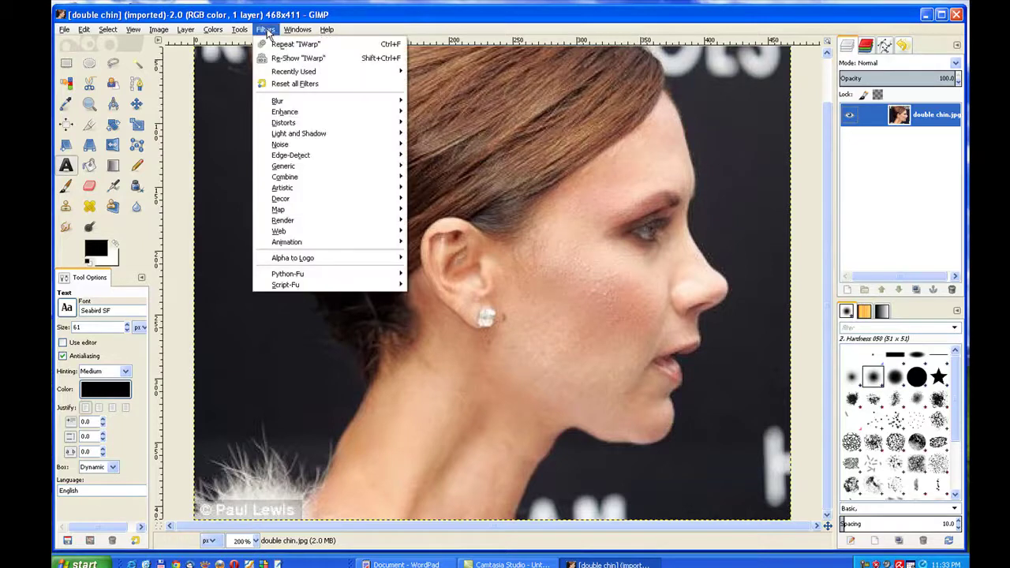
left_click(277, 58)
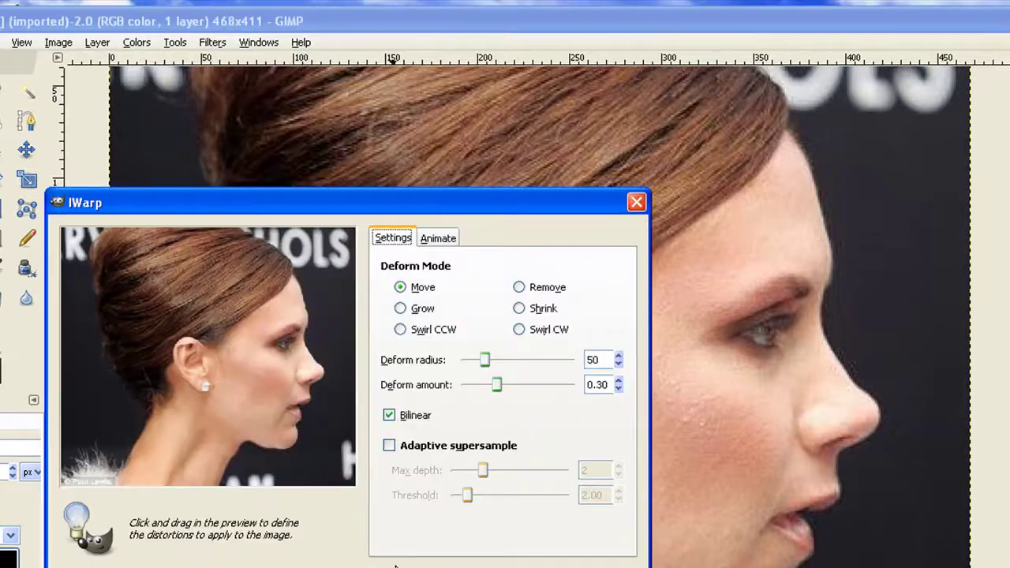
double_click(595, 360)
type("20")
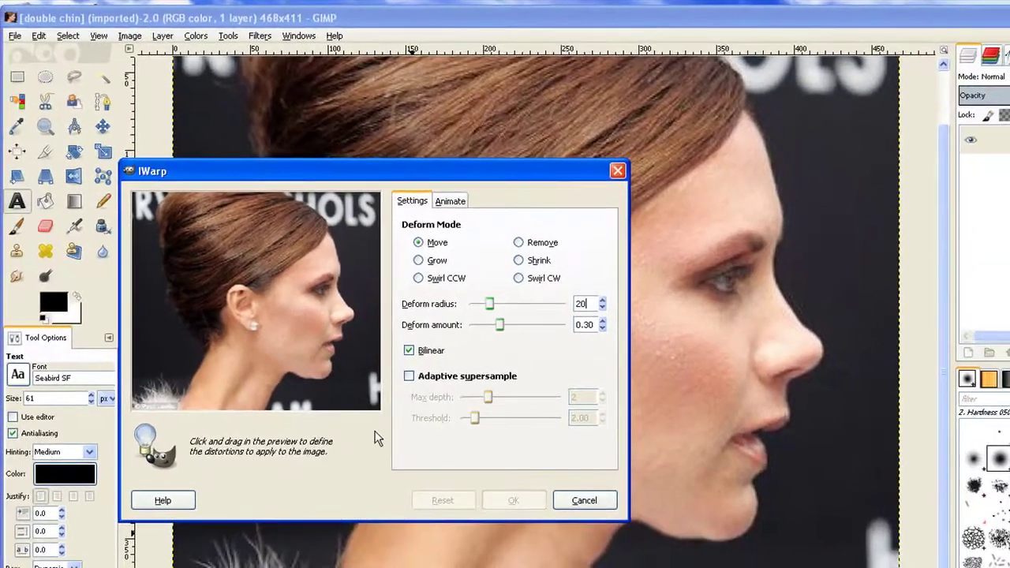
key("Return")
left_click_drag(303, 375, 301, 369)
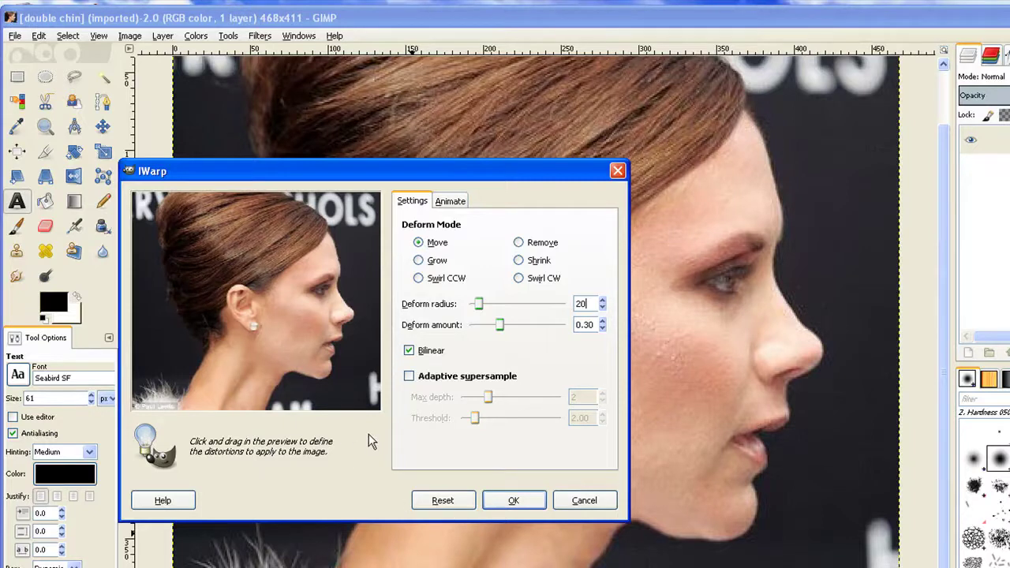
left_click(447, 502)
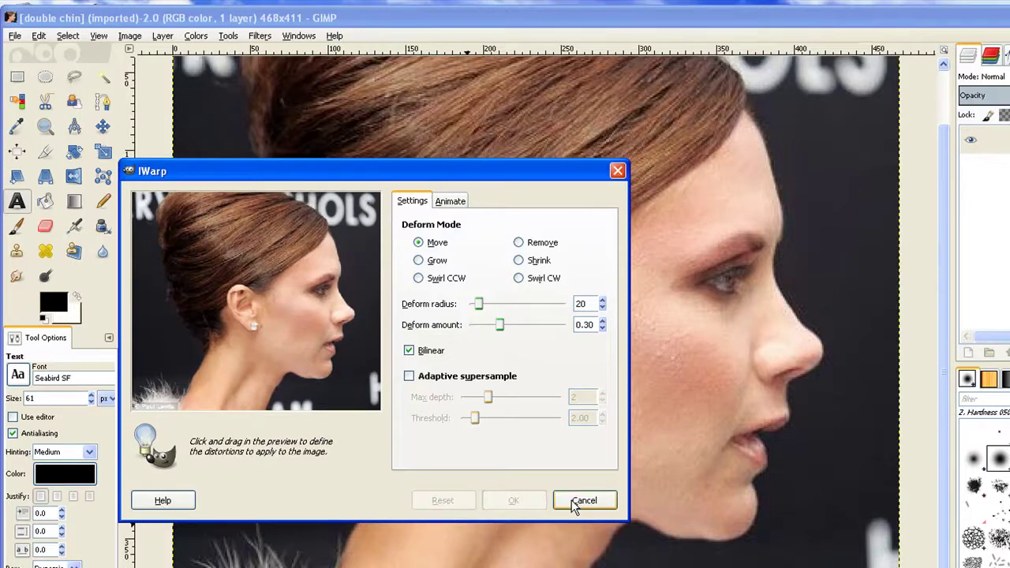
left_click(584, 501)
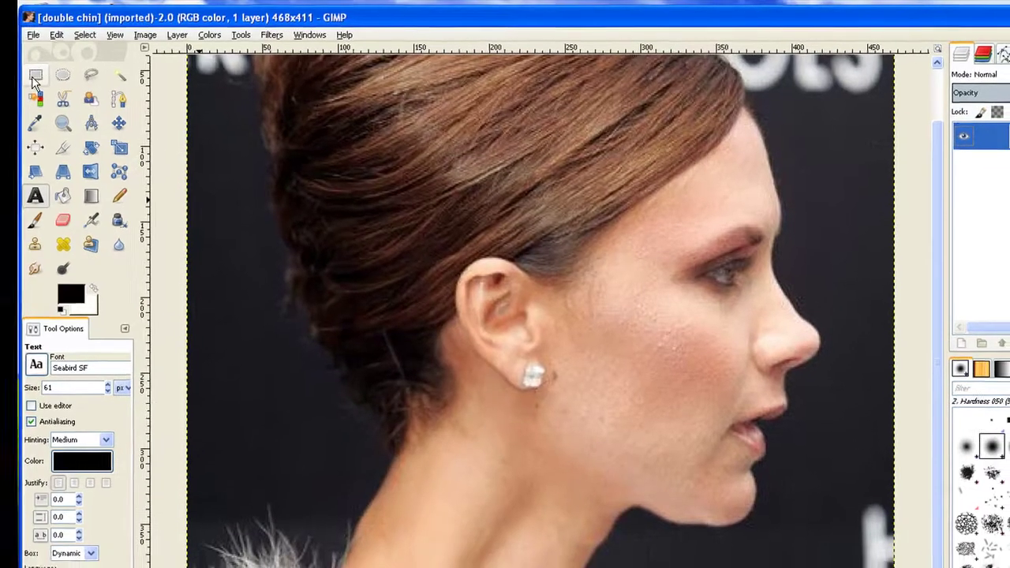
- Rectangle-select the chin and neck, then push the chin inward with Re-Show IWarp
left_click(34, 77)
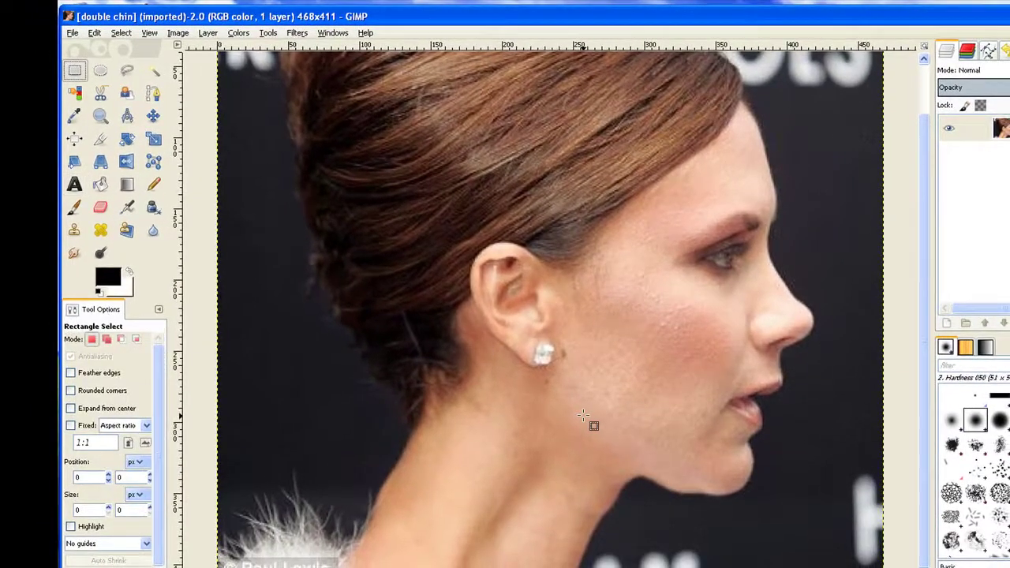
left_click_drag(583, 414, 828, 553)
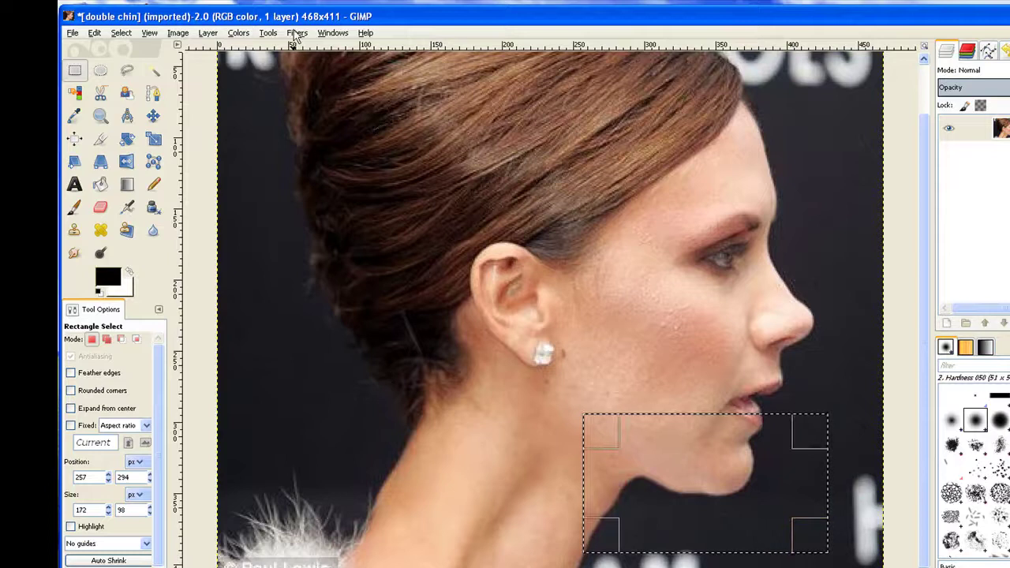
left_click(295, 33)
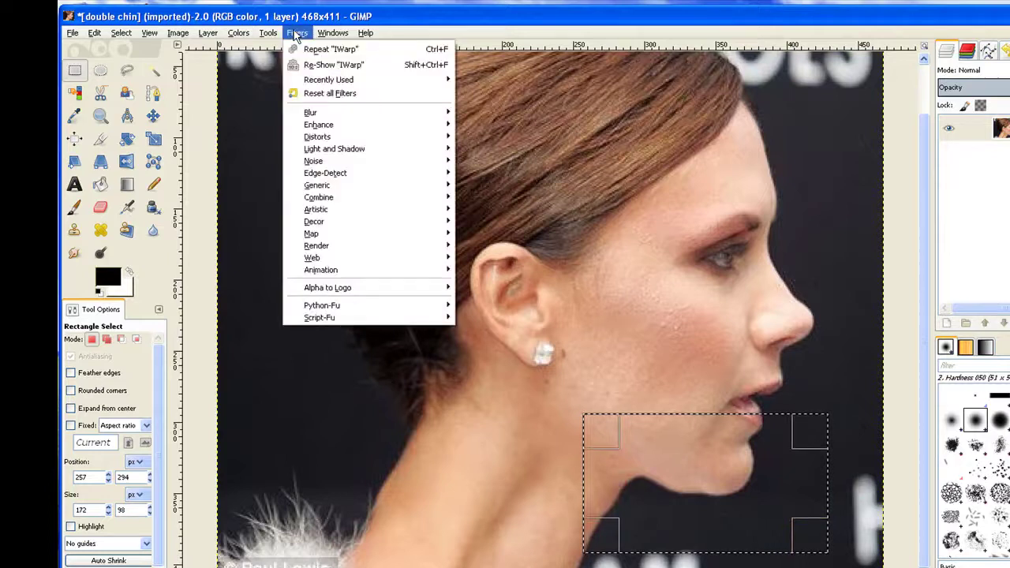
left_click(325, 69)
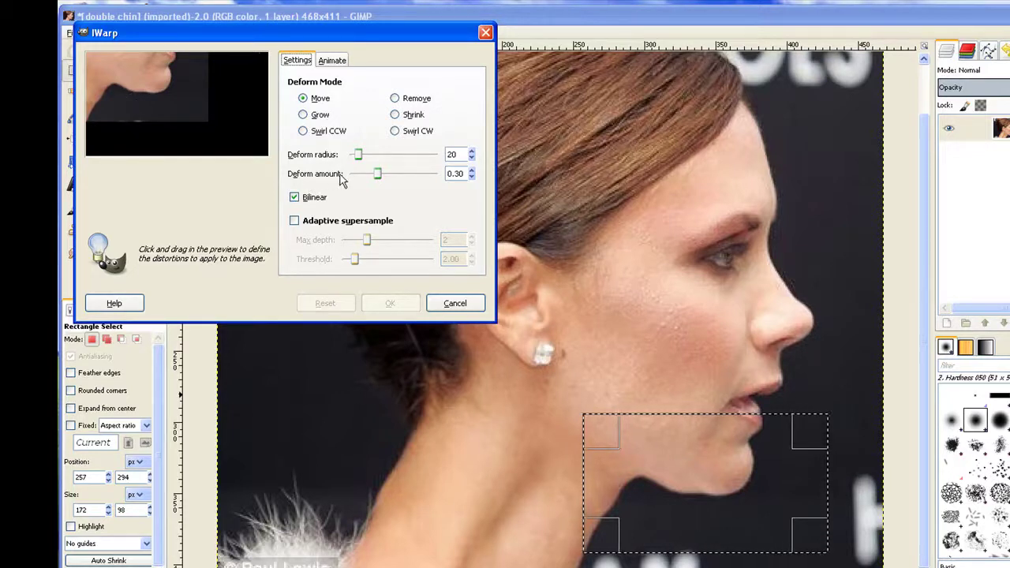
left_click_drag(135, 88, 129, 93)
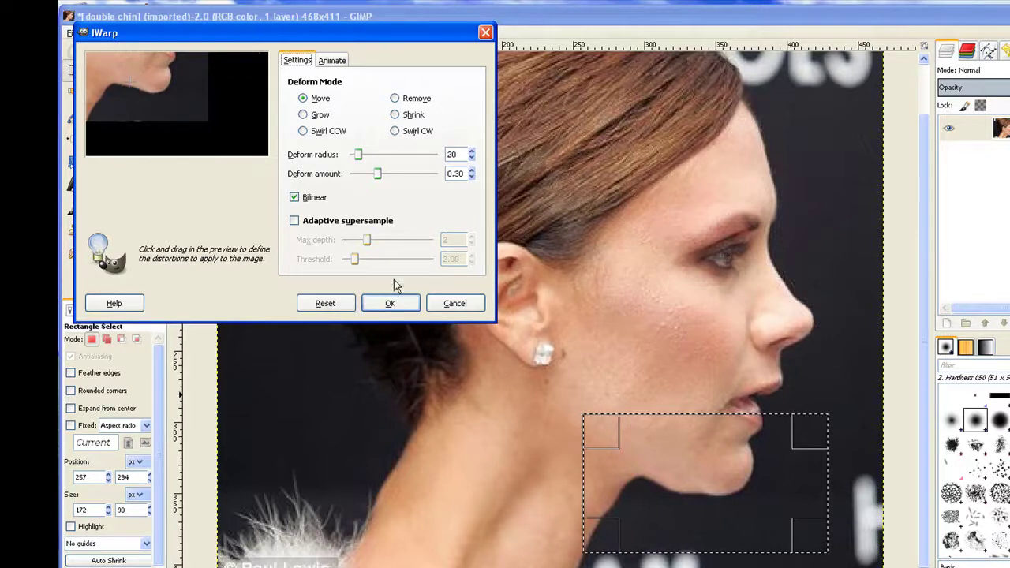
left_click(390, 304)
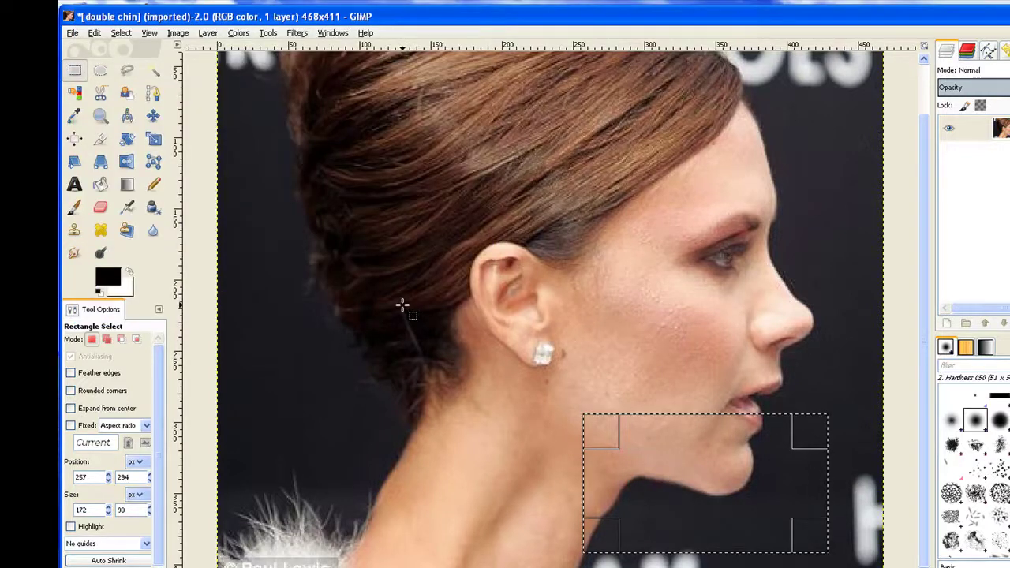
- Drop the chin selection and choose the Smudge tool with Rate lowered to 20
left_click(120, 35)
left_click(134, 68)
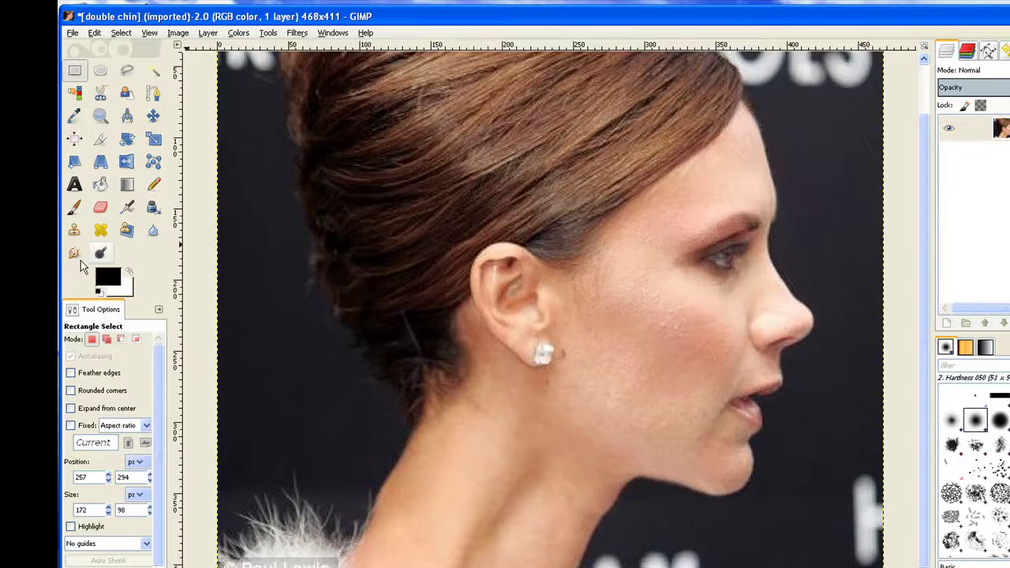
left_click(77, 265)
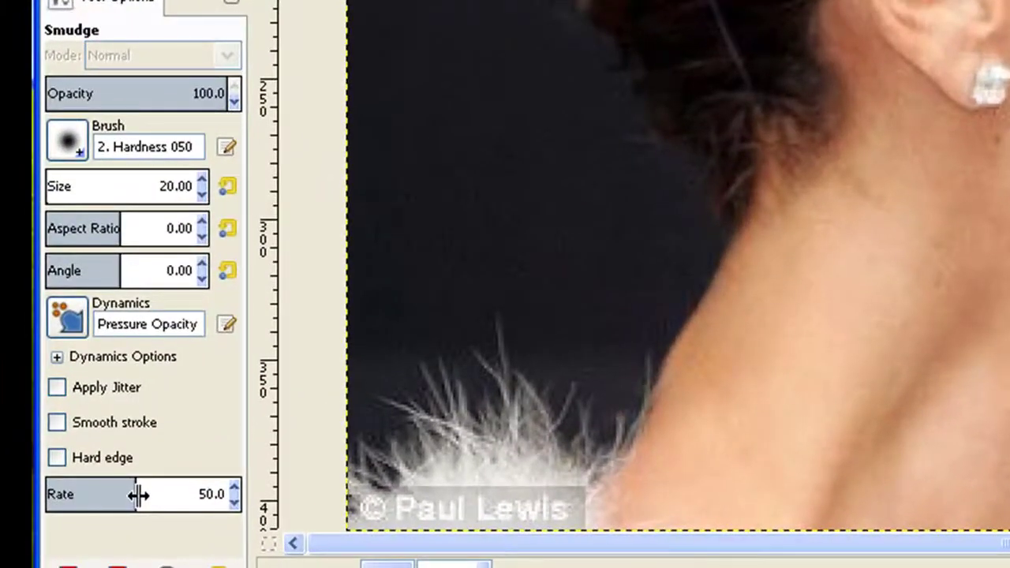
left_click(140, 497)
left_click_drag(91, 496, 82, 496)
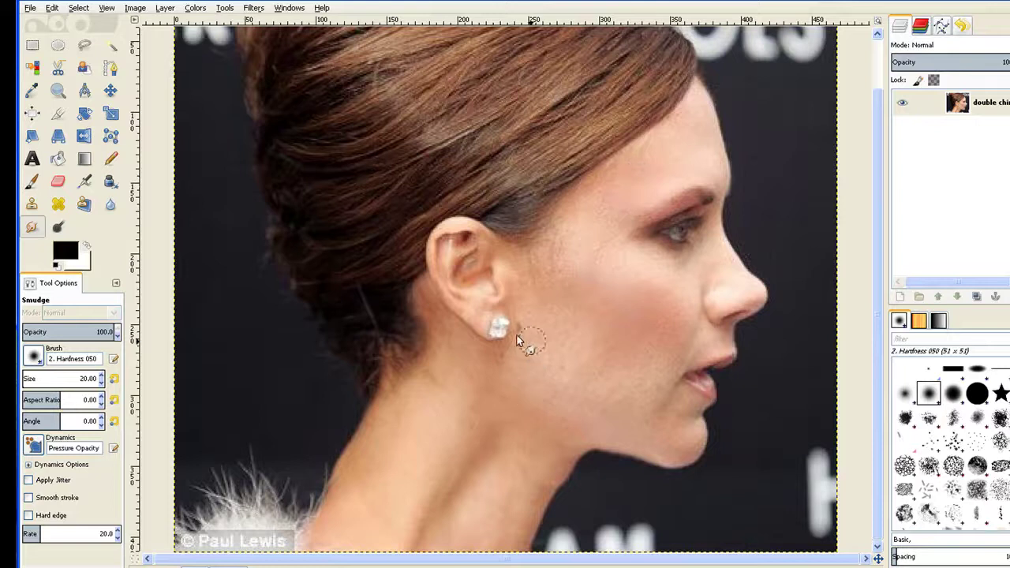
- With the Heal tool, sample the cheek and paint over the earring's edge
left_click(58, 205)
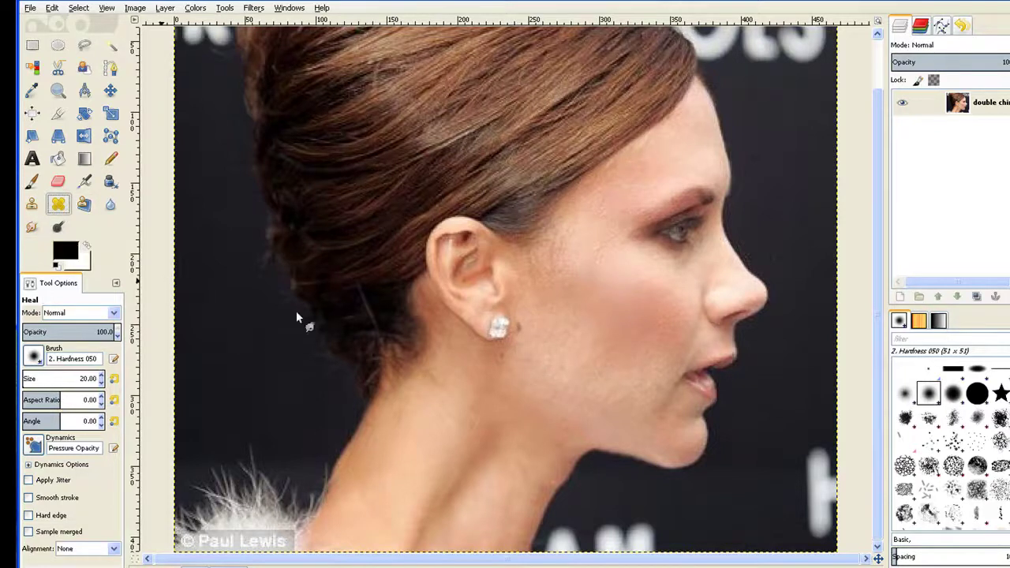
left_click(537, 340, "ctrl")
left_click_drag(523, 338, 519, 327)
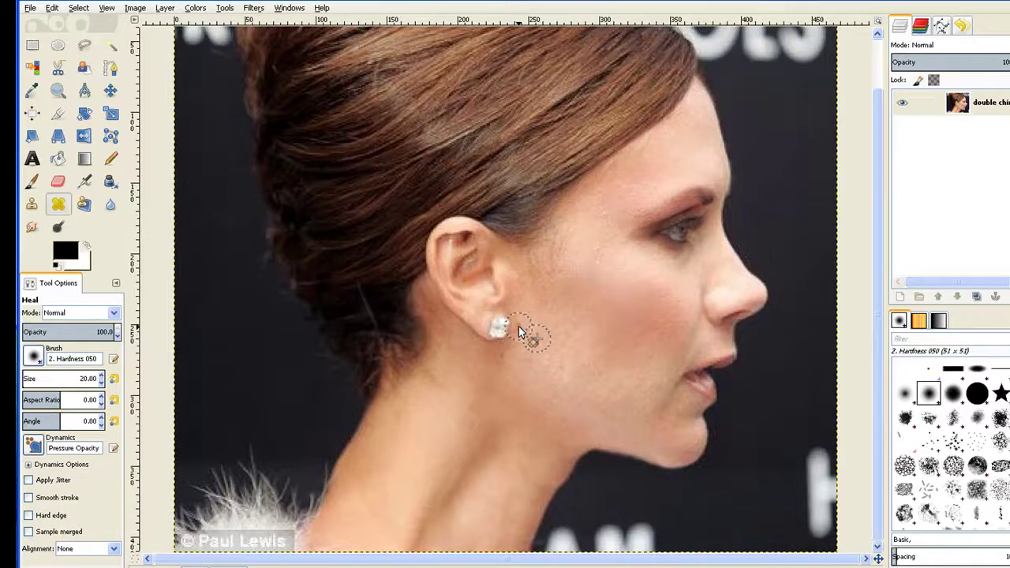